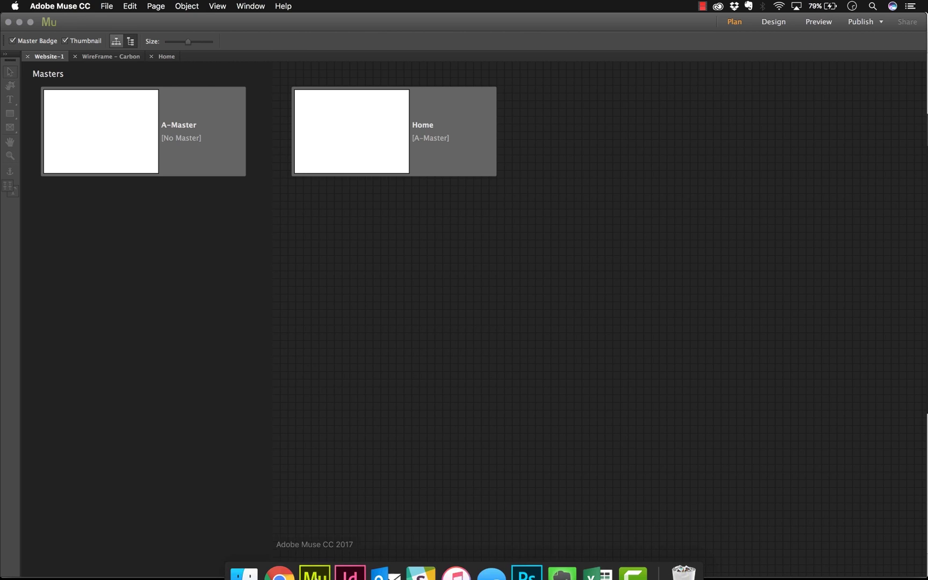
# Bring the Chrome preview of the WireFrame Carbon home page to the front
pyautogui.click(279, 561)
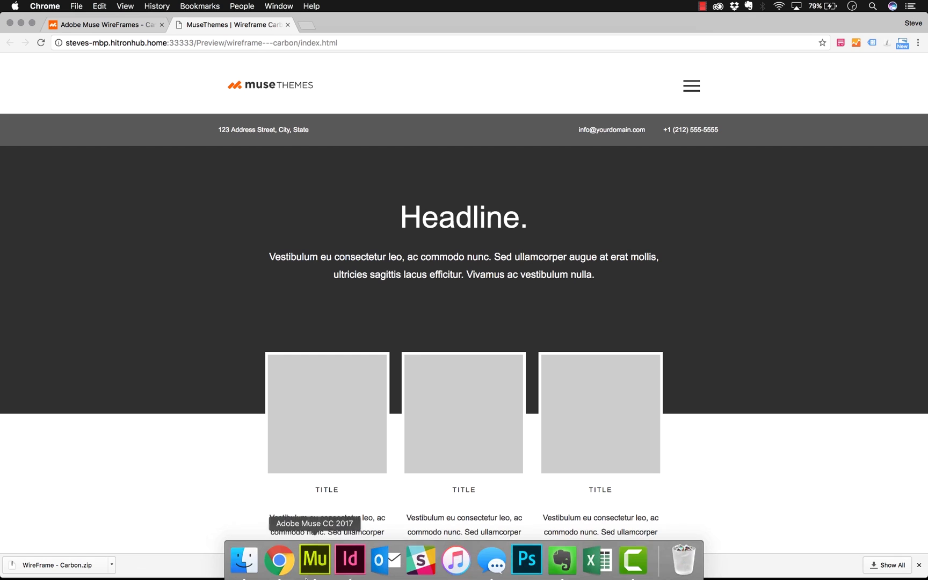
# Back in Muse, open the Website-1 Home page in its own tab, then return to the site map
pyautogui.click(314, 559)
pyautogui.click(351, 145)
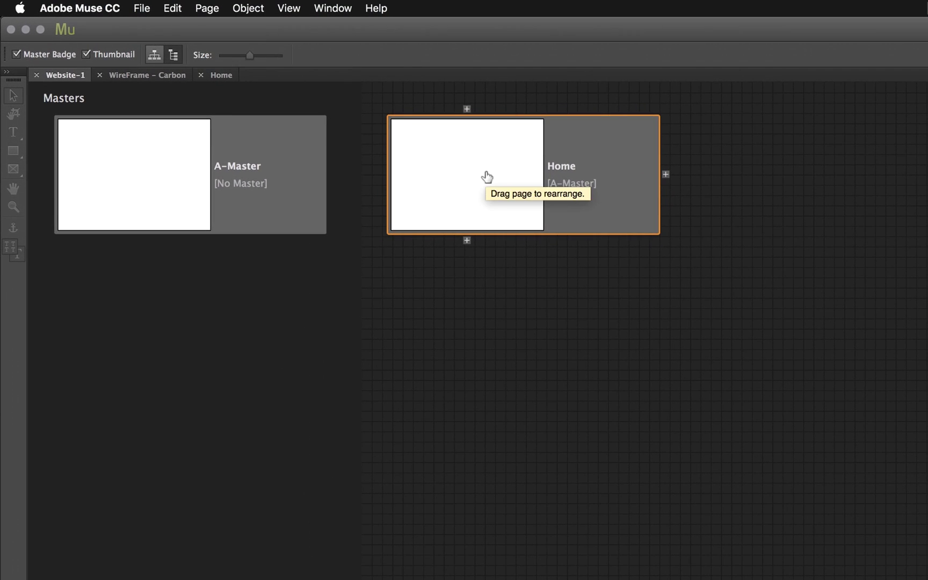
pyautogui.doubleClick(487, 176)
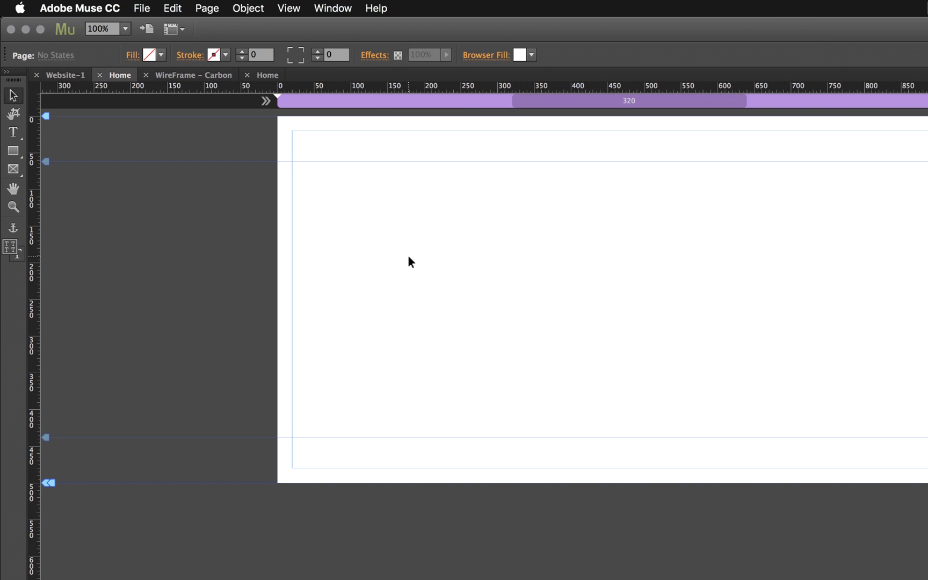
pyautogui.click(72, 73)
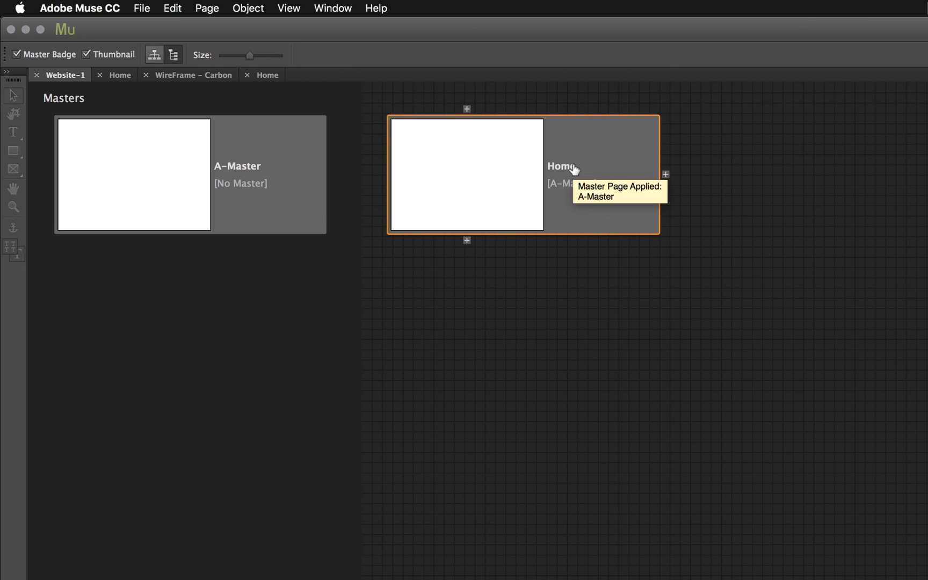
# In Home's Page Properties, set the page title to 'MuseThemes Tutorial - Page Names', independent of its page name
pyautogui.rightClick(569, 124)
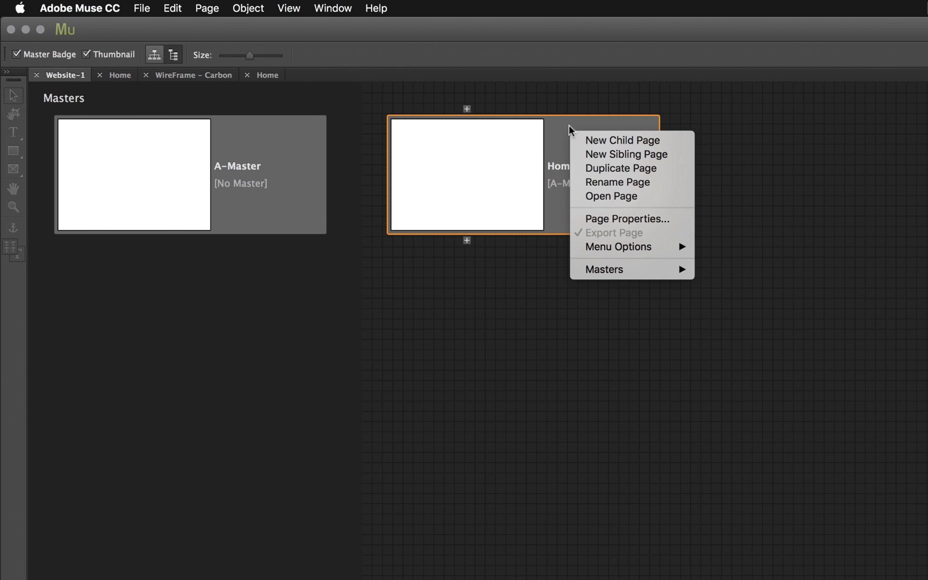
pyautogui.click(624, 217)
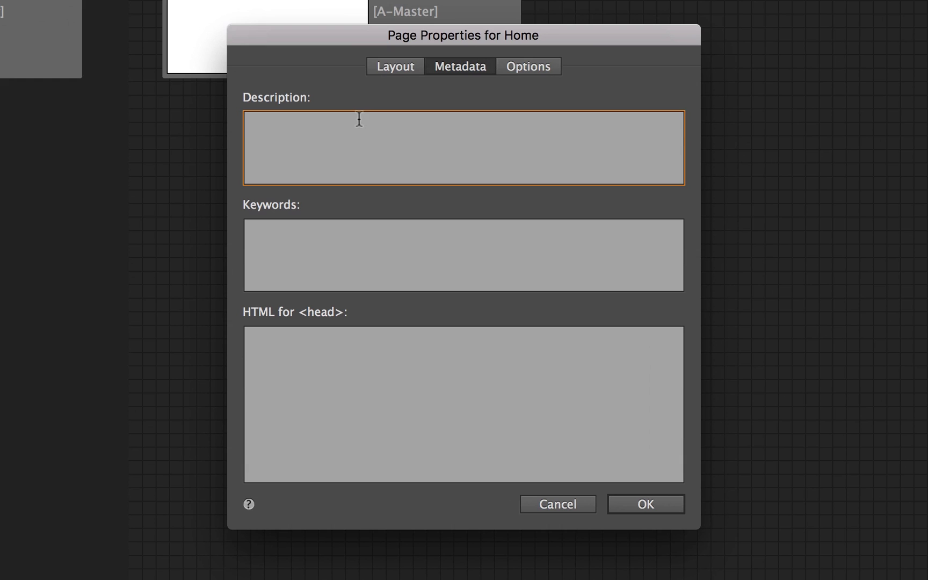
pyautogui.click(524, 65)
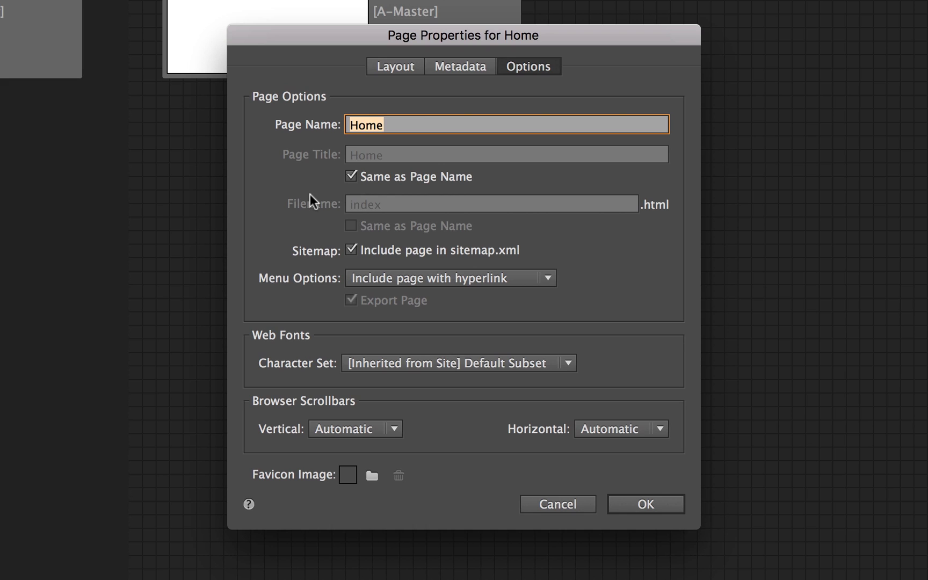
pyautogui.moveTo(340, 124)
pyautogui.moveTo(322, 155)
pyautogui.click(350, 176)
pyautogui.click(404, 154)
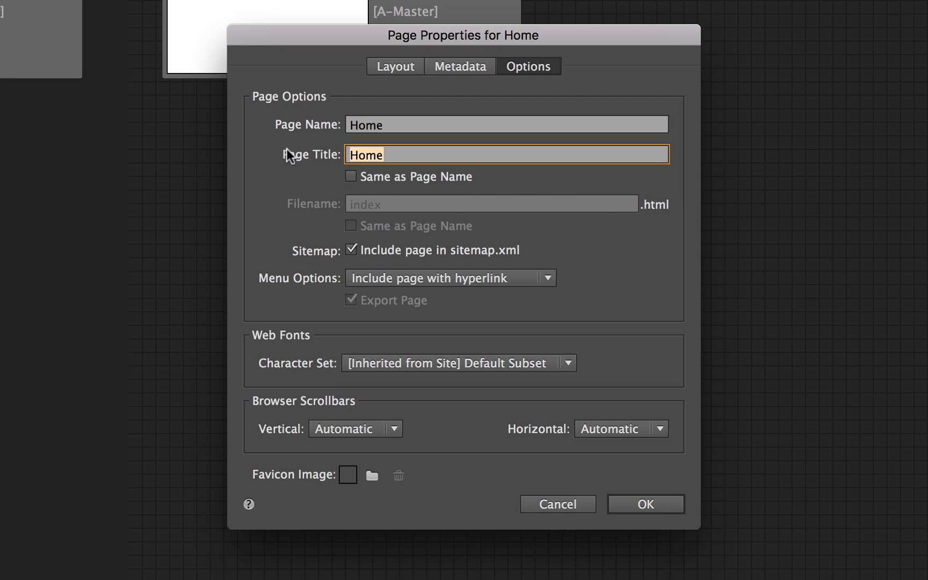
pyautogui.write('MuseT')
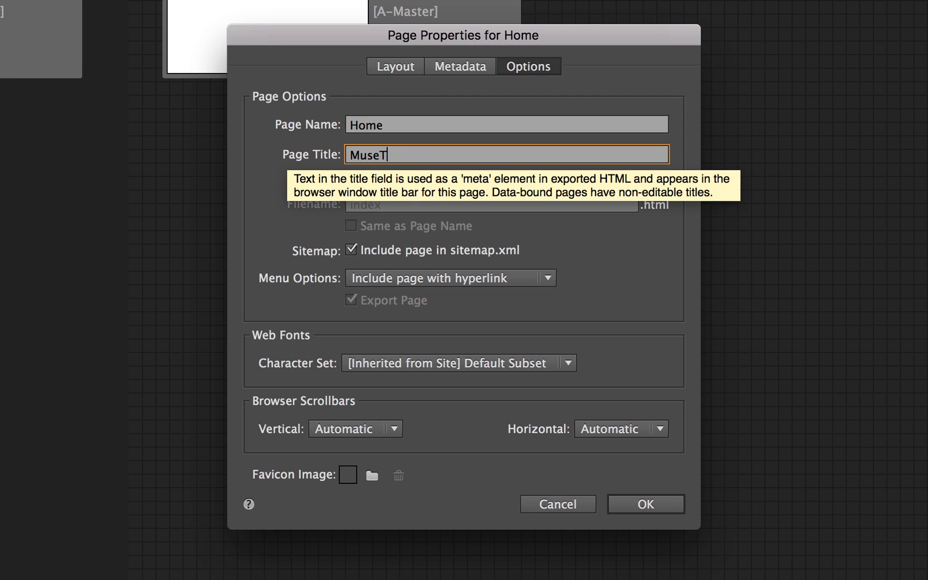
pyautogui.write('hemes Tutorial - Page Na')
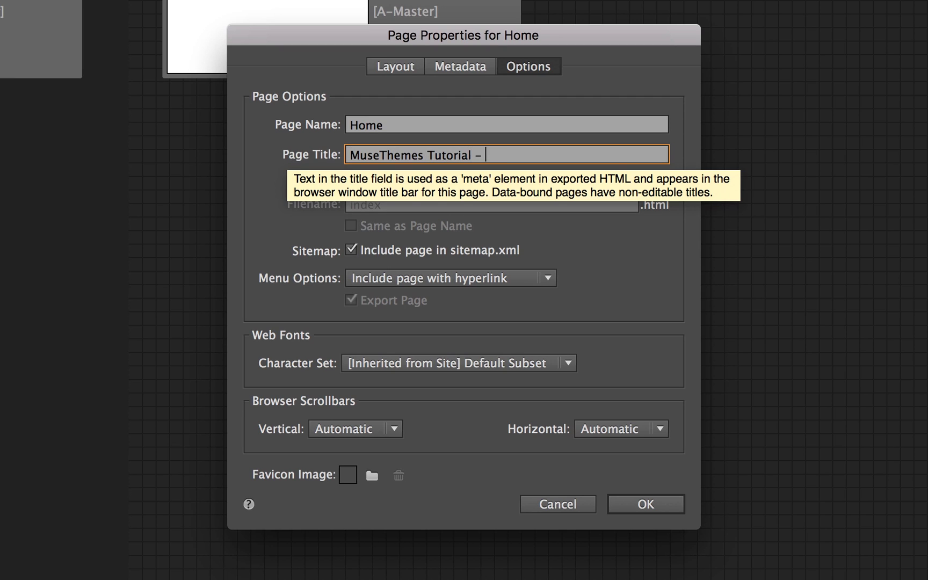
pyautogui.write('mes')
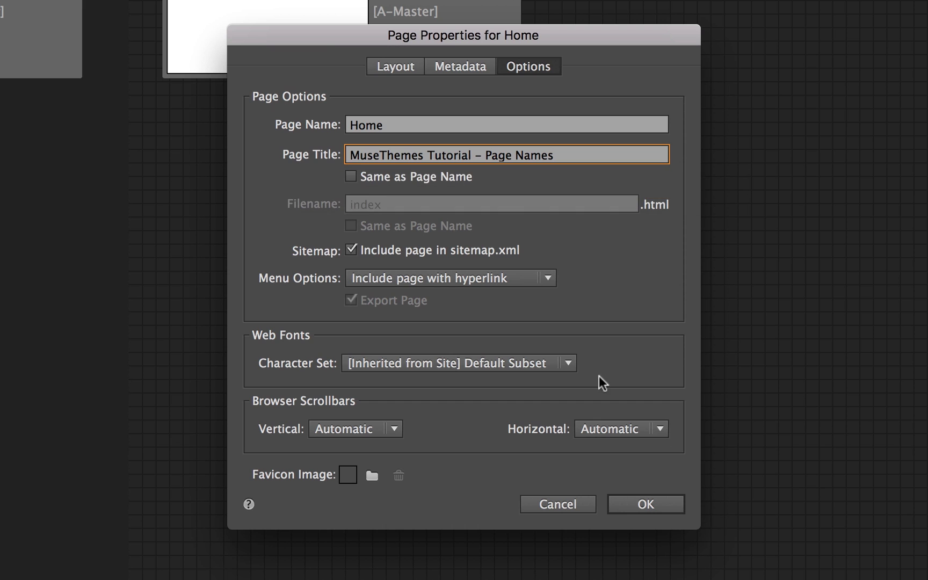
pyautogui.click(662, 505)
pyautogui.click(404, 74)
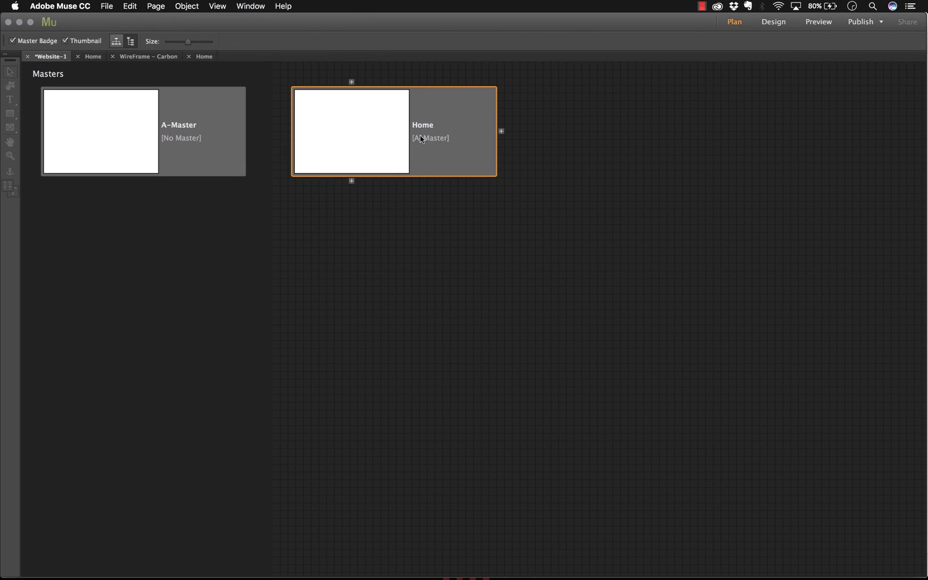
# Open the Website-1 Home page and preview it in the browser to check its title
pyautogui.doubleClick(456, 107)
pyautogui.click(107, 5)
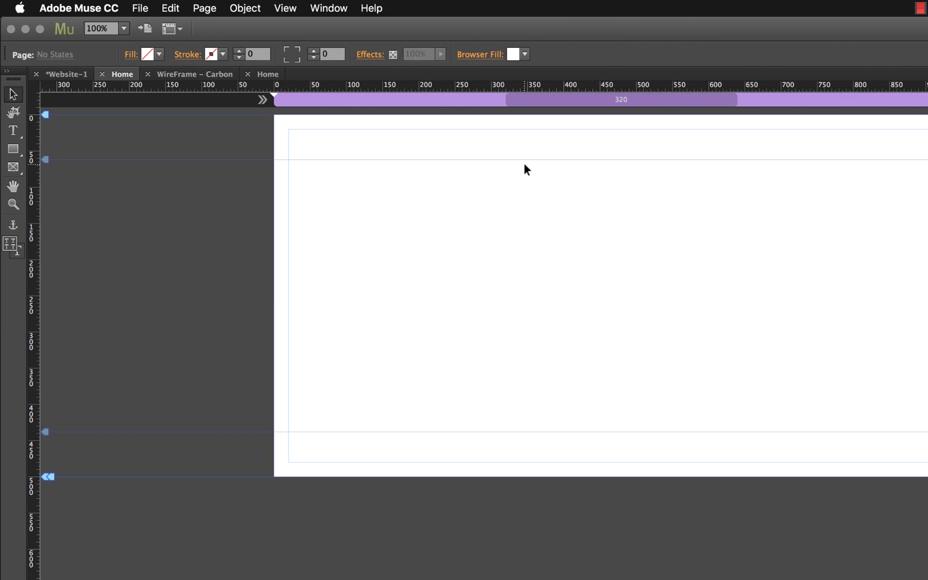
# Open the WireFrame - Carbon Home page, preview it in the browser, then return to its site plan
pyautogui.click(221, 79)
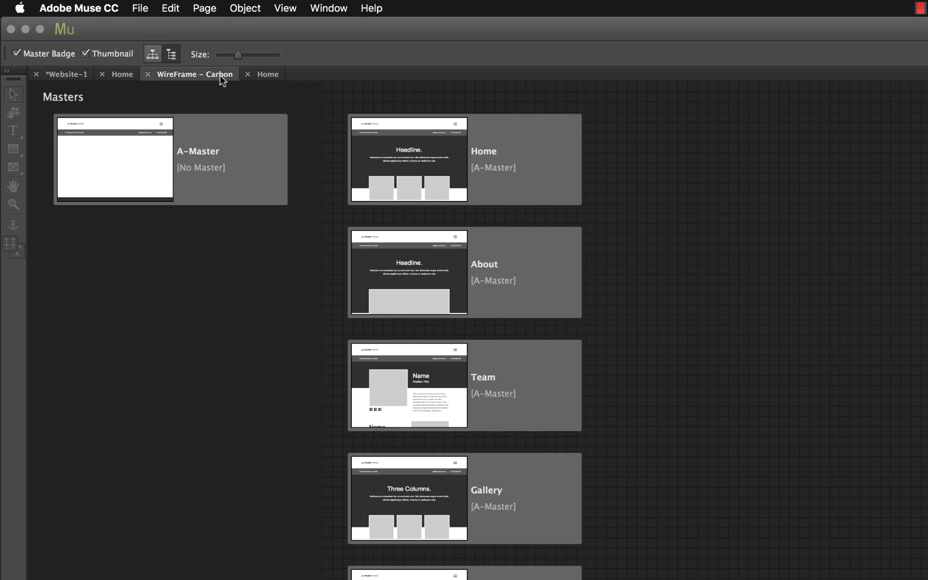
pyautogui.moveTo(571, 159)
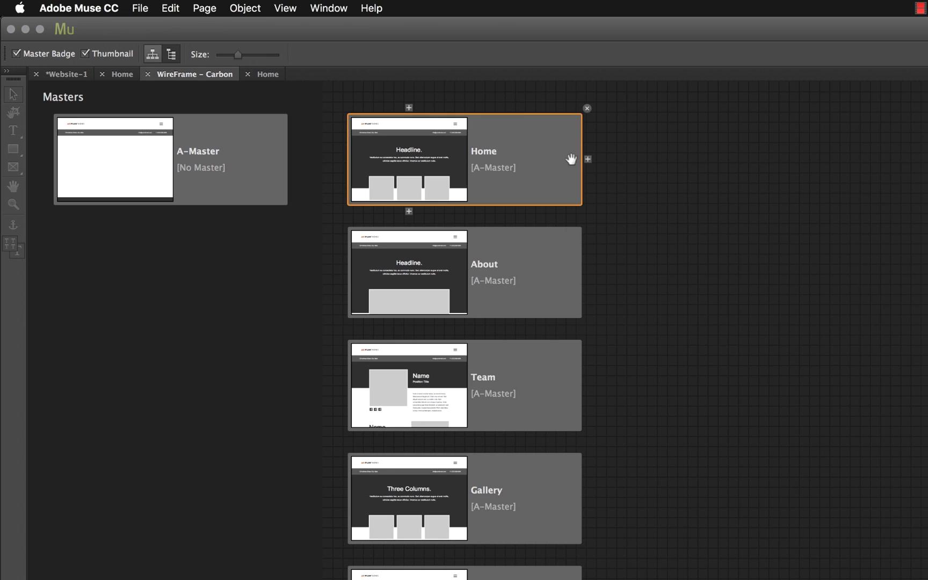
pyautogui.doubleClick(547, 135)
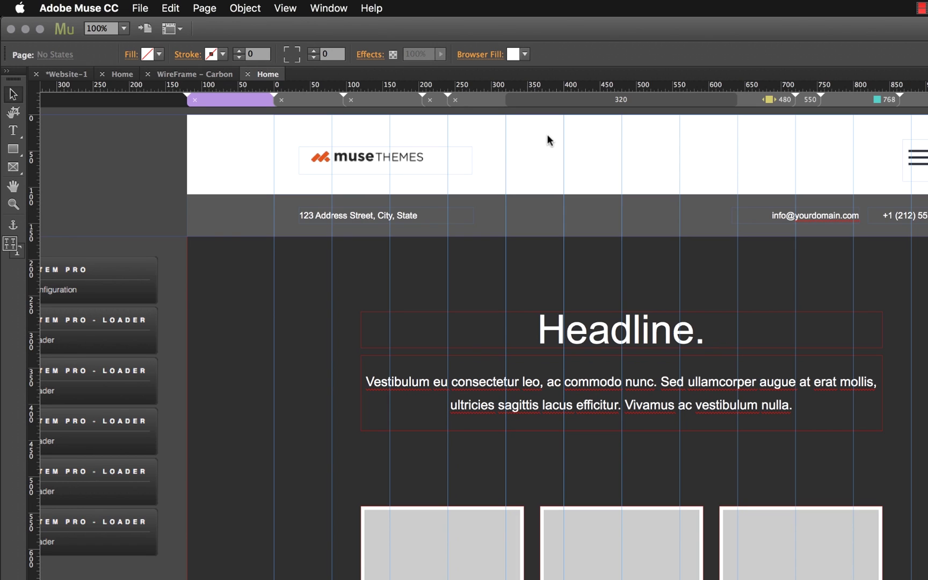
pyautogui.click(140, 8)
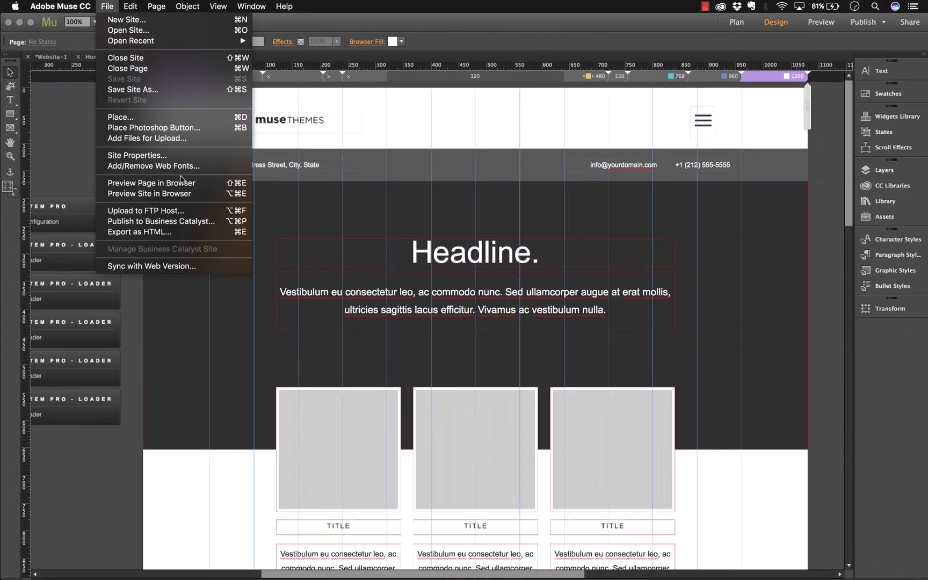
pyautogui.click(181, 182)
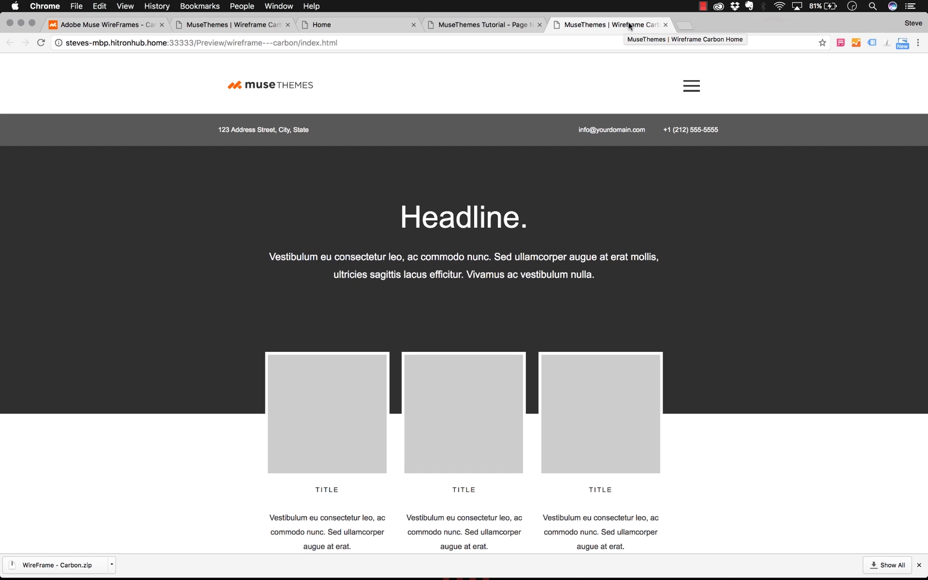
pyautogui.click(315, 560)
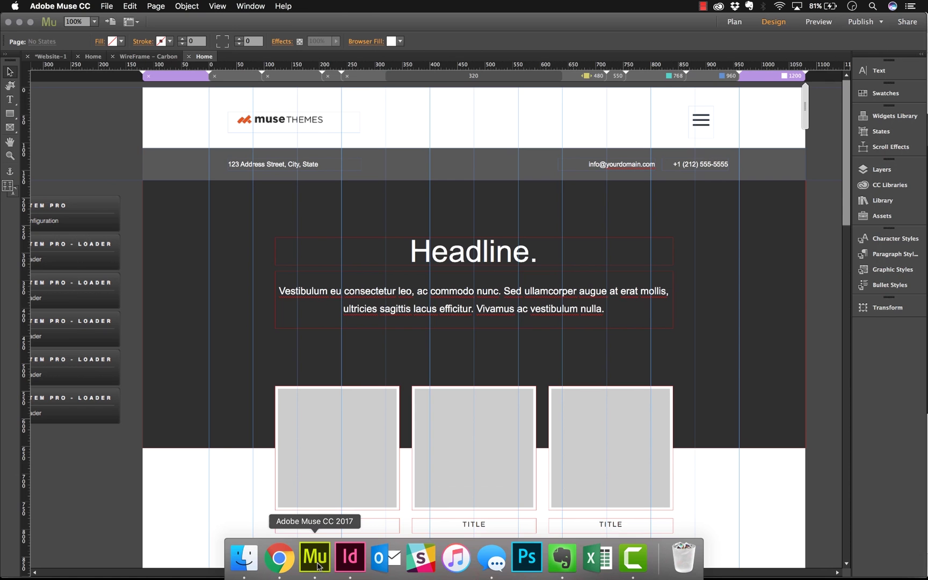
pyautogui.click(158, 57)
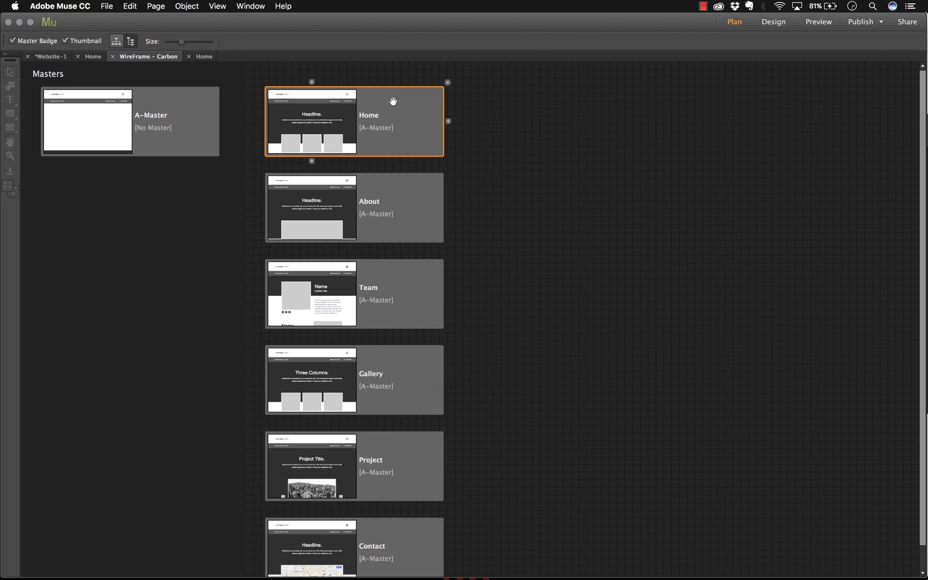
pyautogui.rightClick(398, 103)
pyautogui.click(445, 182)
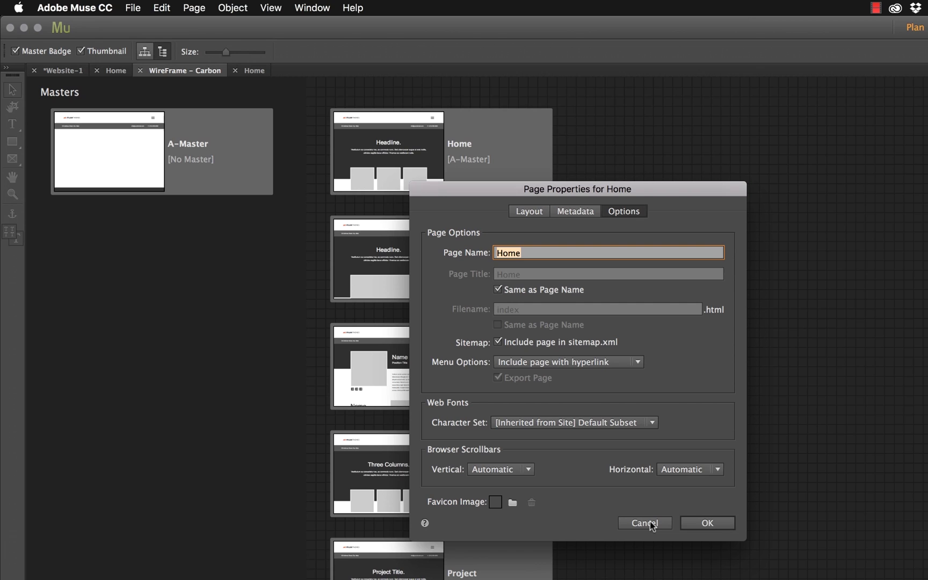
pyautogui.click(644, 523)
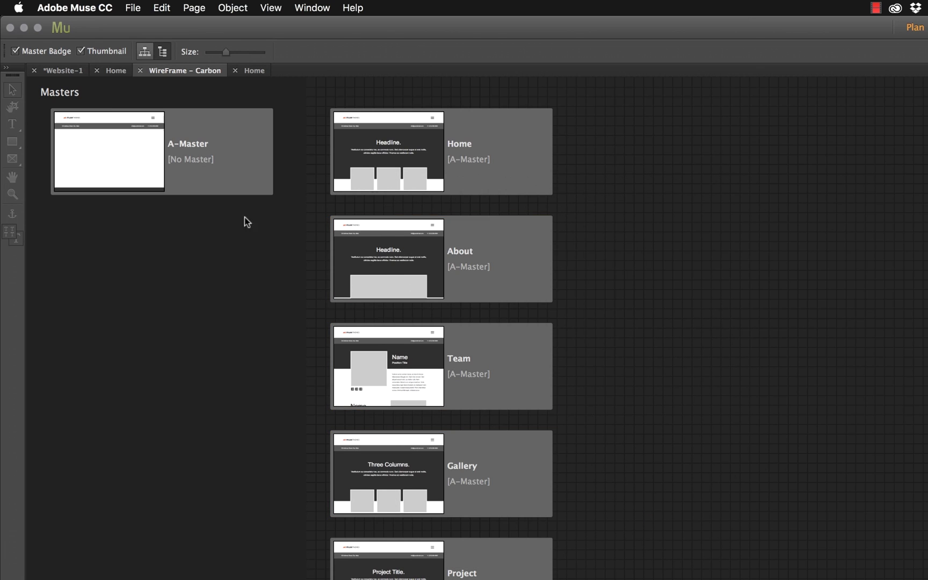
# In A-Master's Metadata properties, replace the title prefix with 'Calgary' and enter 'Designer' as the suffix
pyautogui.moveTo(243, 145)
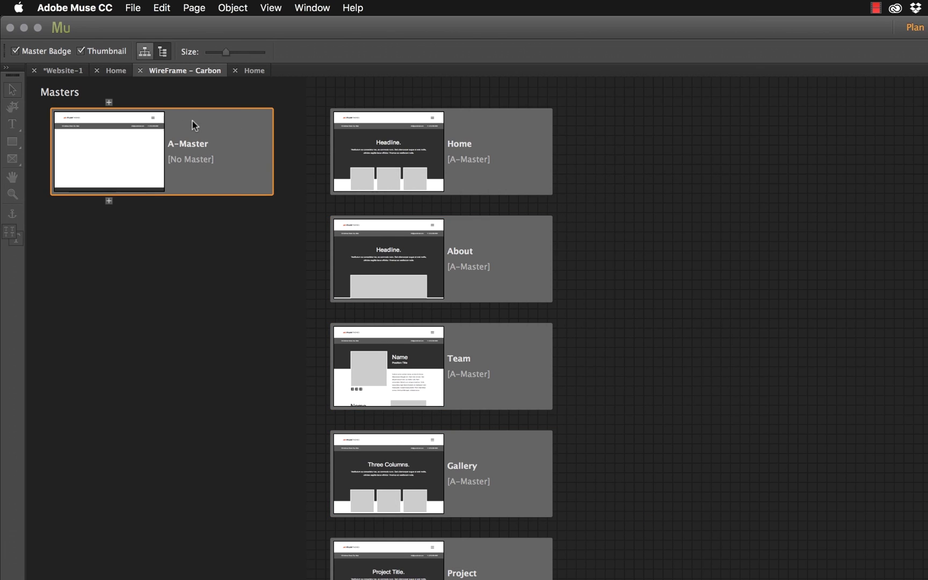
pyautogui.rightClick(236, 130)
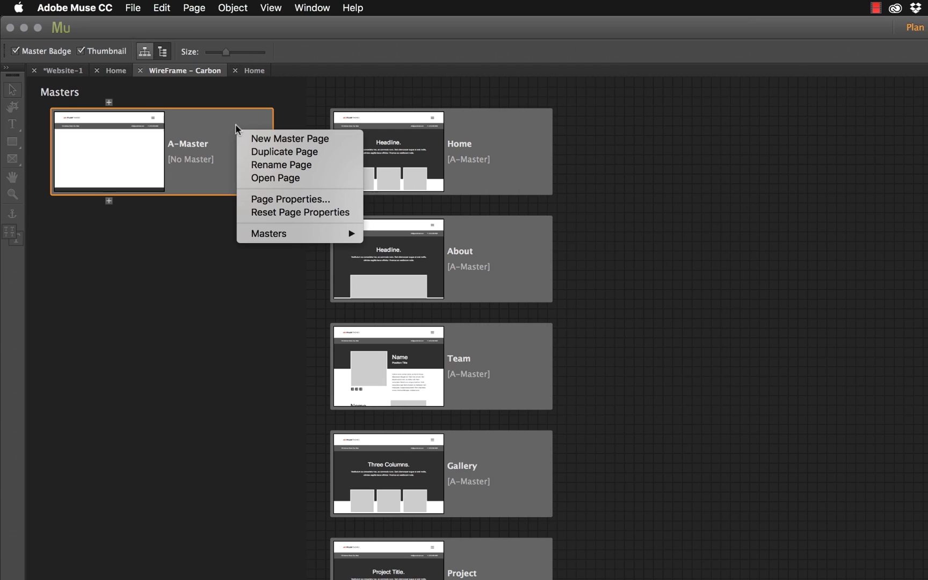
pyautogui.click(283, 200)
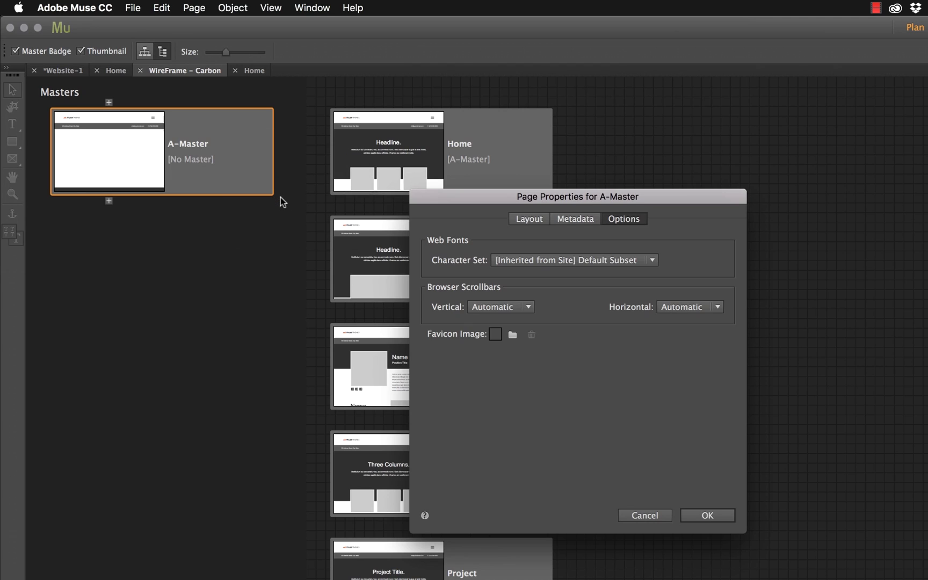
pyautogui.click(575, 220)
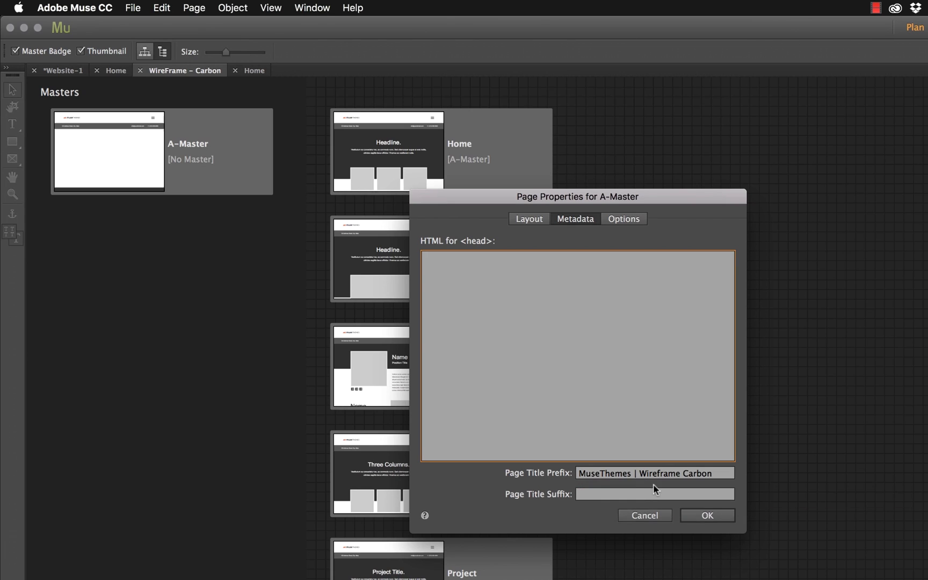
pyautogui.moveTo(720, 477); pyautogui.dragTo(571, 477)
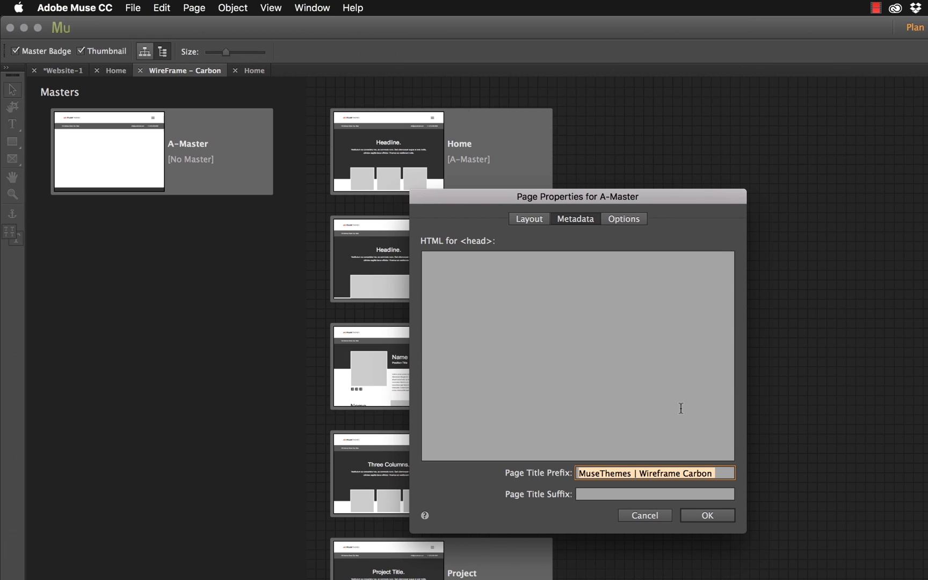
pyautogui.write('Calgary')
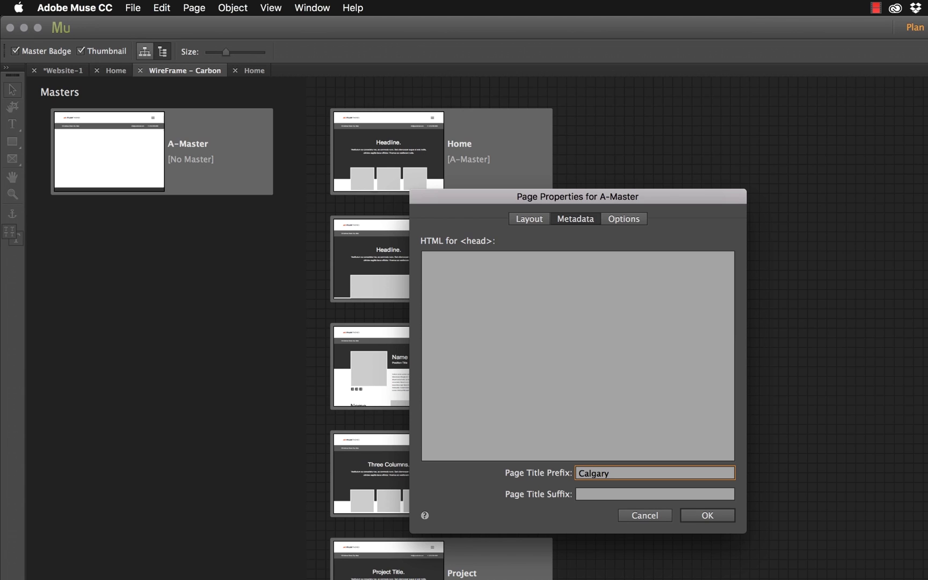
pyautogui.click(608, 495)
pyautogui.write('Test')
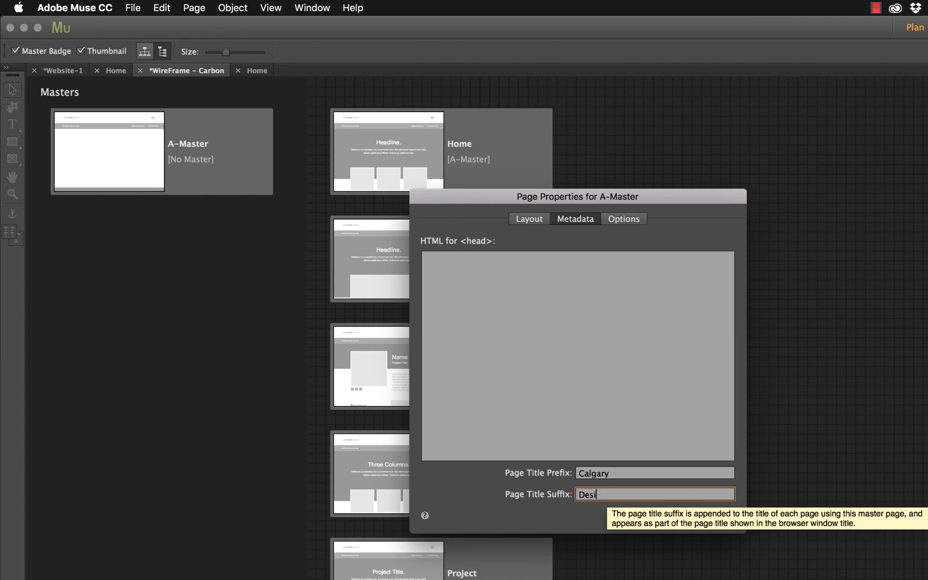
pyautogui.press('BackSpace')
pyautogui.press('BackSpace')
pyautogui.press('BackSpace')
pyautogui.press('BackSpace')
pyautogui.write('Designer')
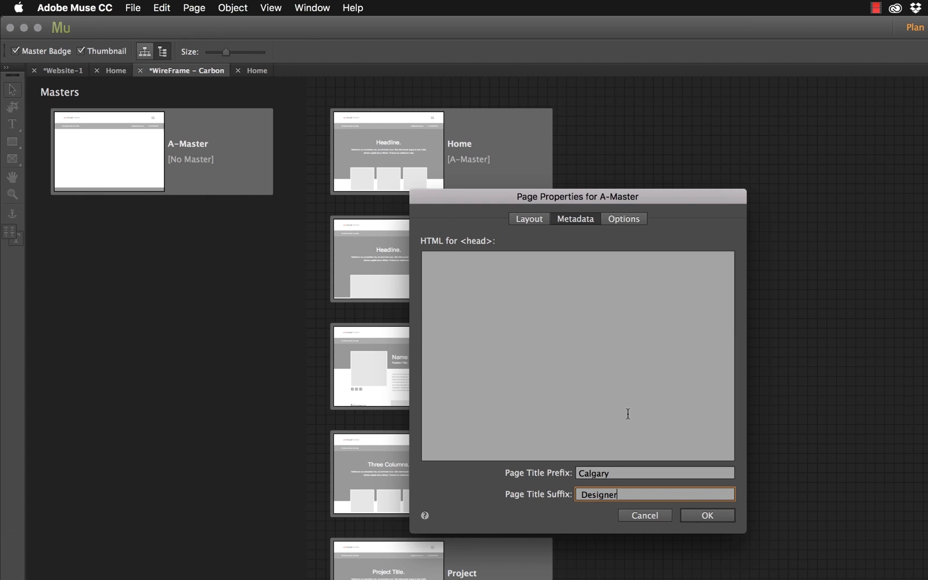
# Apply the master title settings, then rename the About page to Web and the Team page to Logo
pyautogui.click(705, 516)
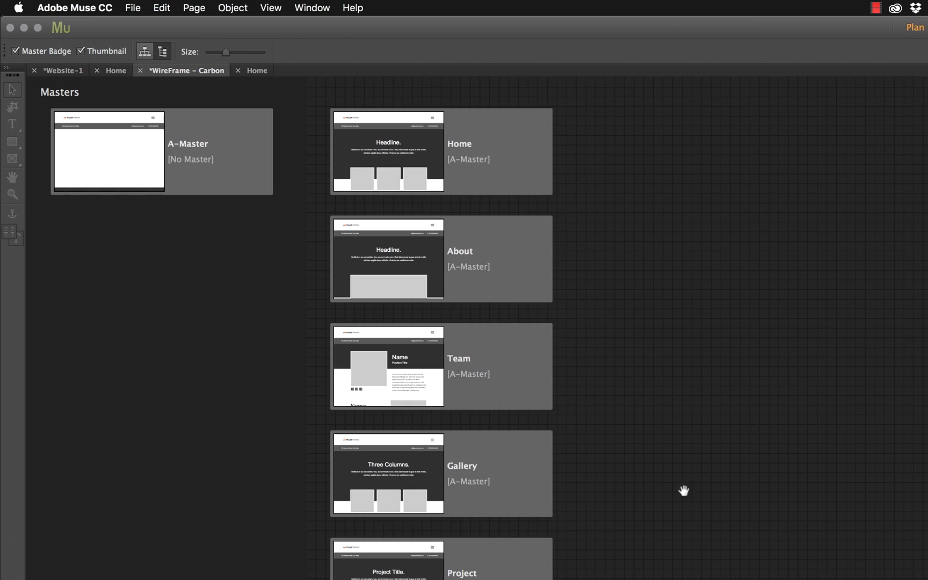
pyautogui.click(480, 256)
pyautogui.doubleClick(462, 253)
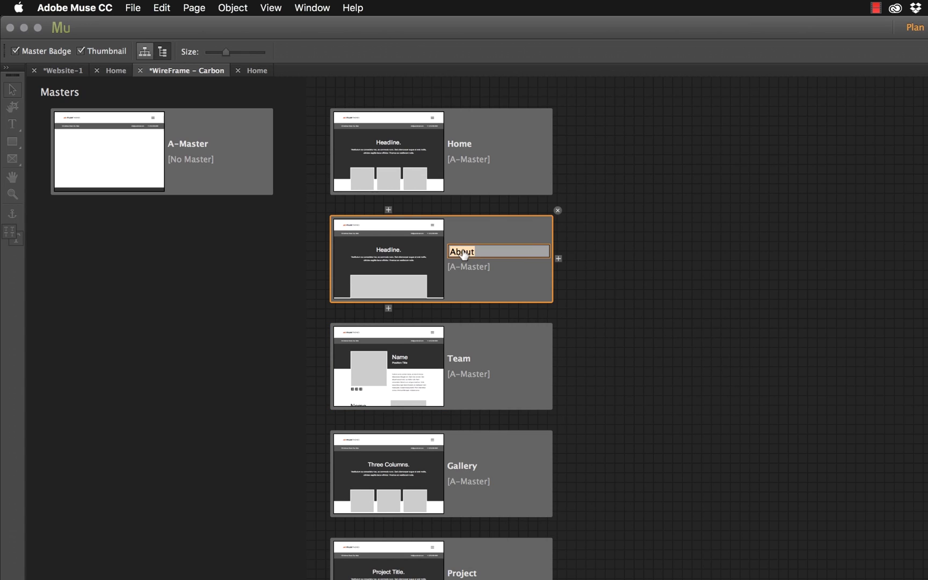
pyautogui.write('Web')
pyautogui.click(461, 364)
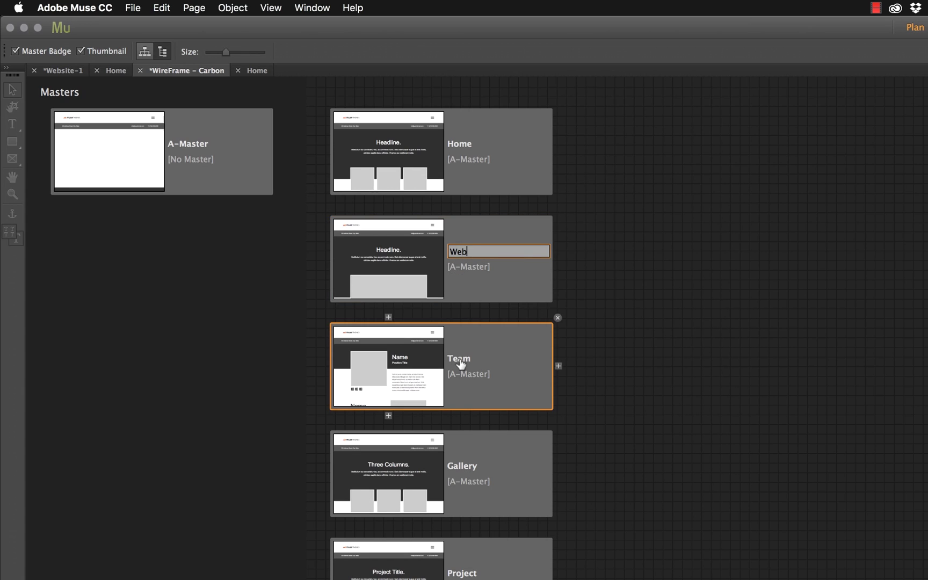
pyautogui.doubleClick(461, 364)
pyautogui.write('Logo')
pyautogui.press('Return')
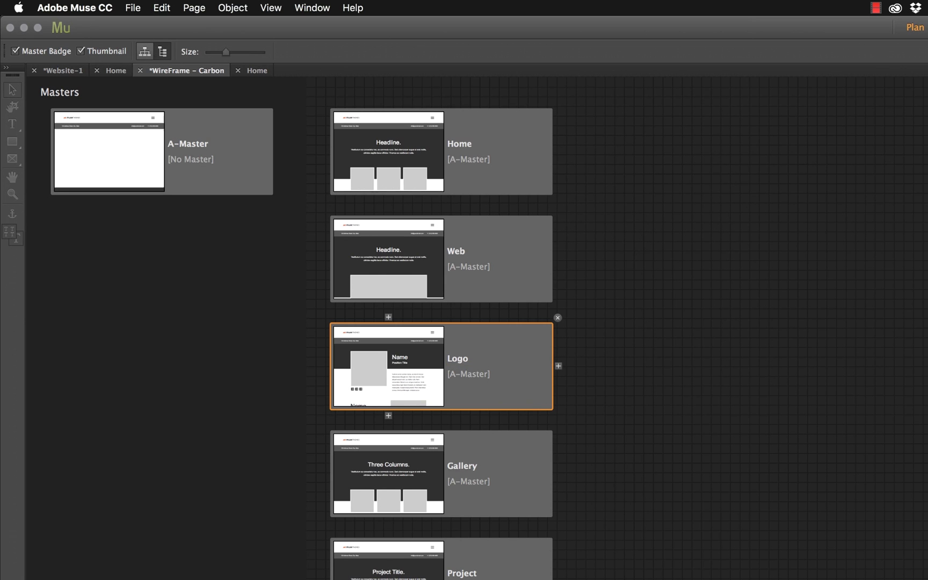
# Open the Web page and preview it in the browser, titled 'Calgary Web Designer'
pyautogui.click(516, 269)
pyautogui.doubleClick(519, 238)
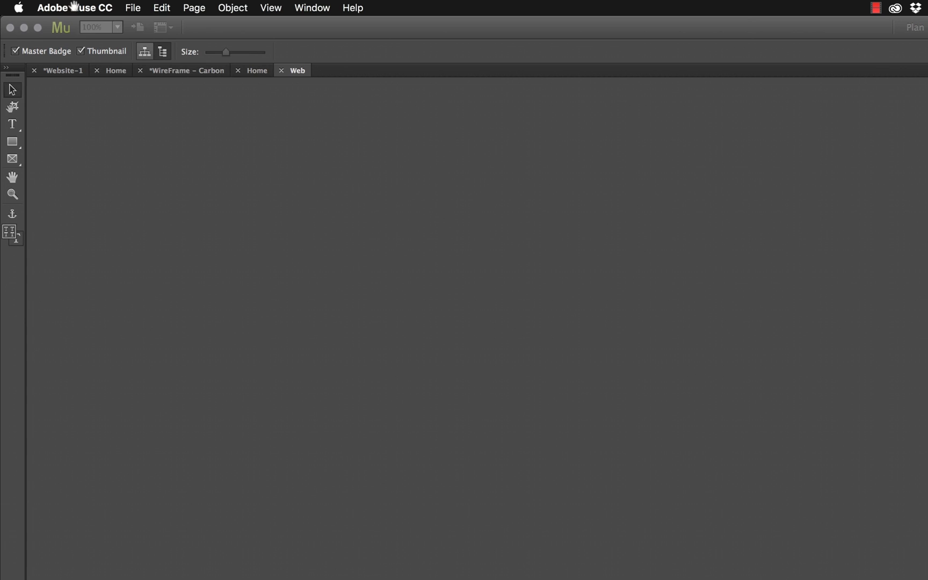
pyautogui.click(133, 8)
pyautogui.click(203, 228)
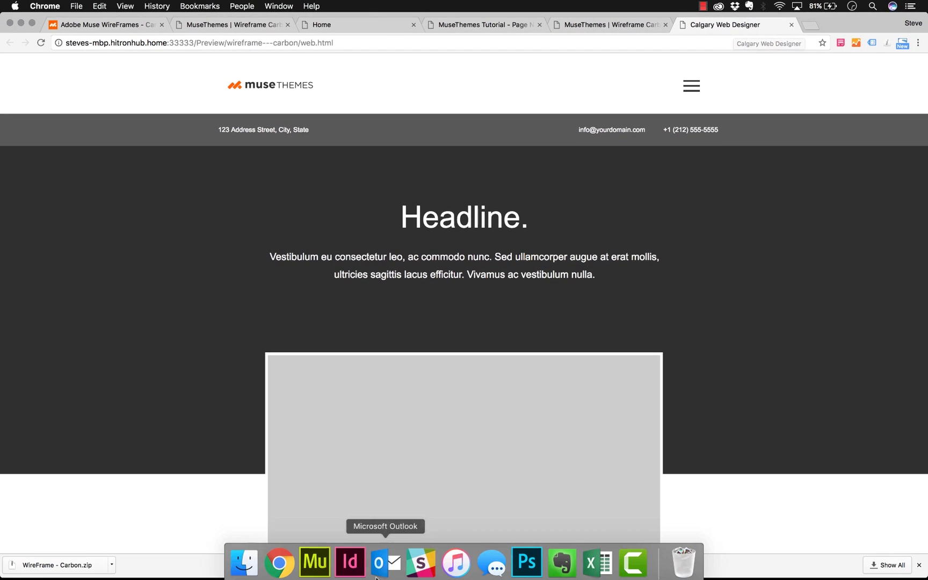
# From the WireFrame – Carbon plan, open the Logo page and preview it in the browser
pyautogui.click(316, 564)
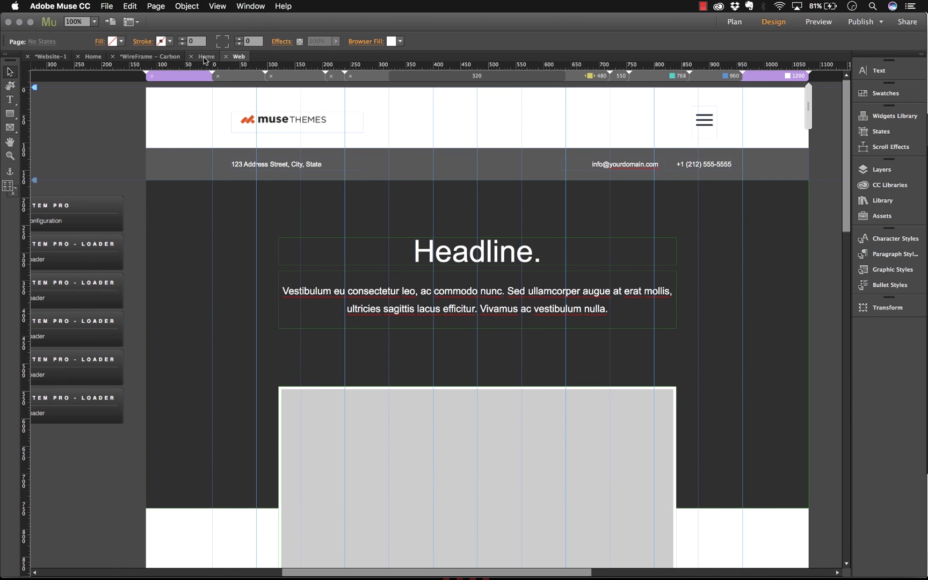
pyautogui.click(151, 56)
pyautogui.doubleClick(410, 289)
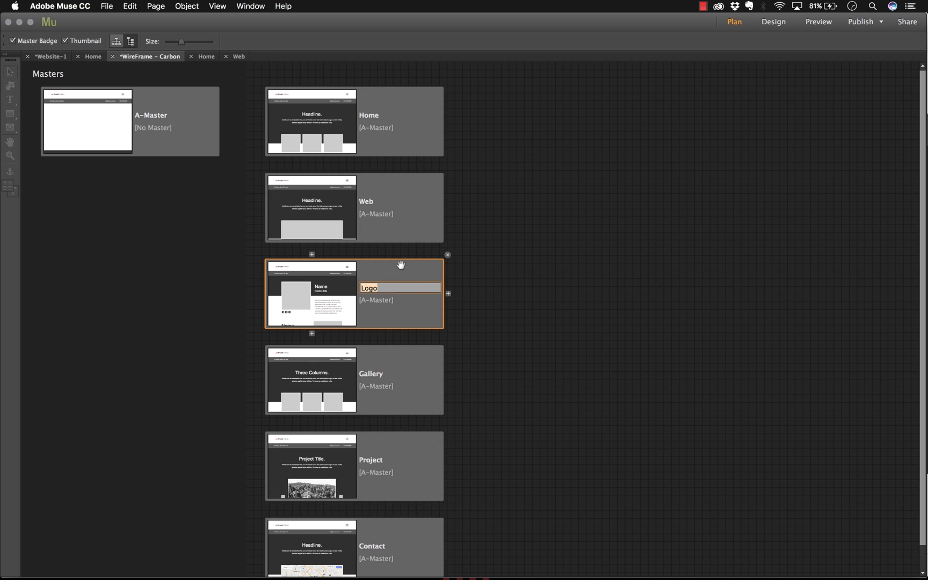
pyautogui.doubleClick(400, 263)
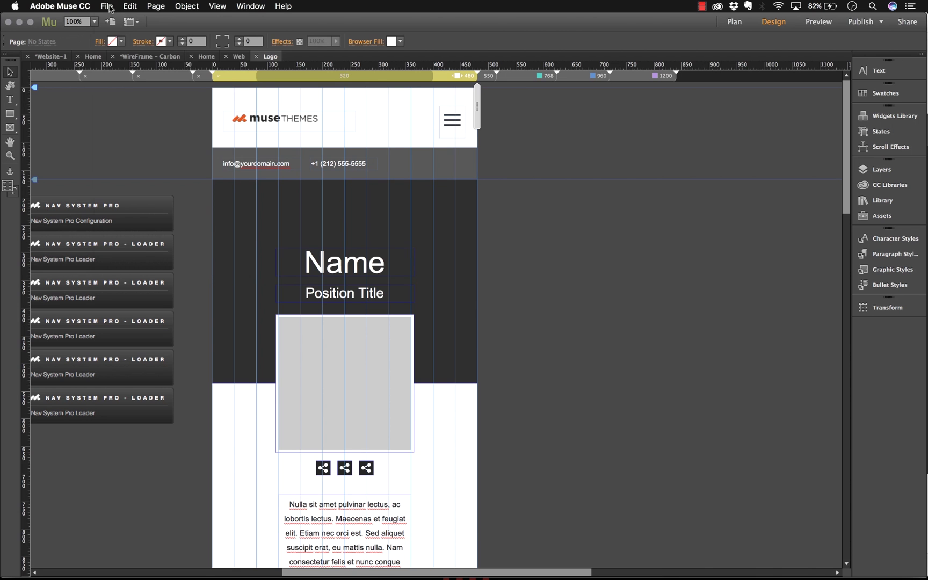
pyautogui.click(108, 6)
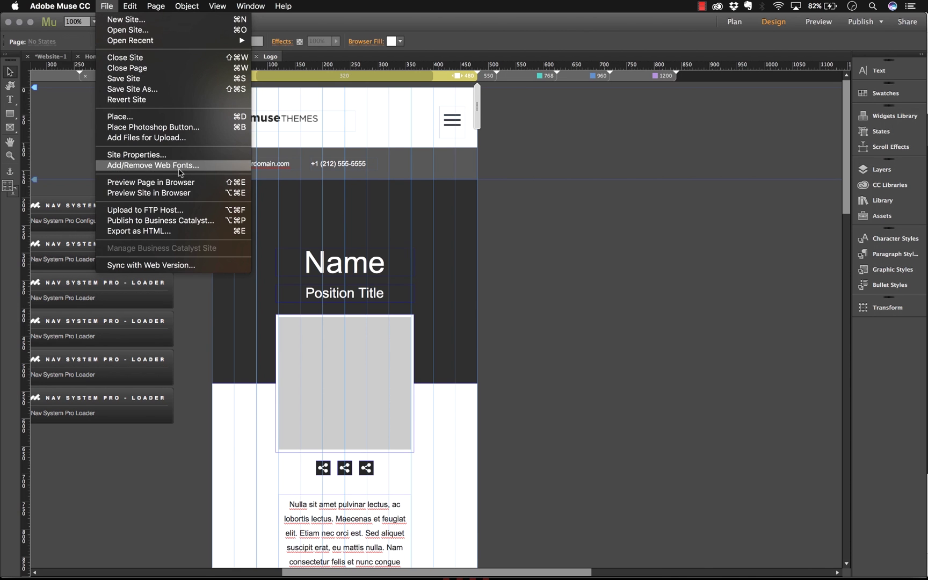
pyautogui.click(140, 184)
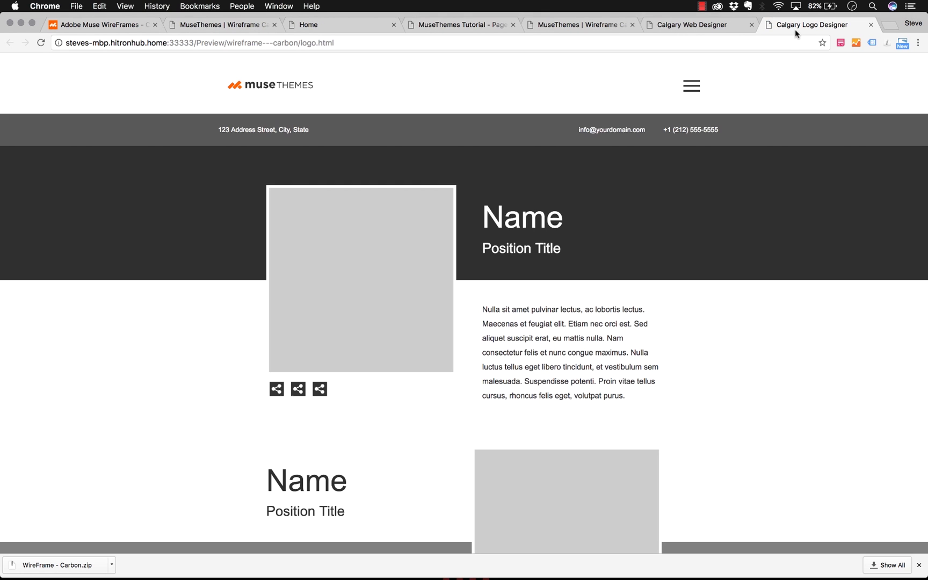